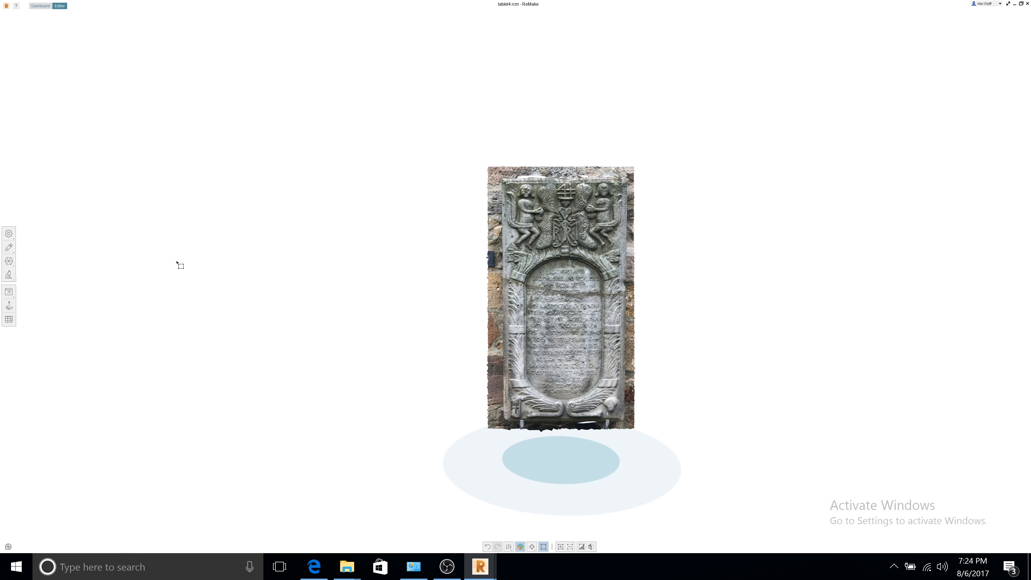
Fill the large hole in the gap between the tablet's top edge and the wall using Hole Fill with the Smooth option
{"action": "scroll", "coordinate": [486, 236], "scroll_direction": "down", "scroll_amount": 2}
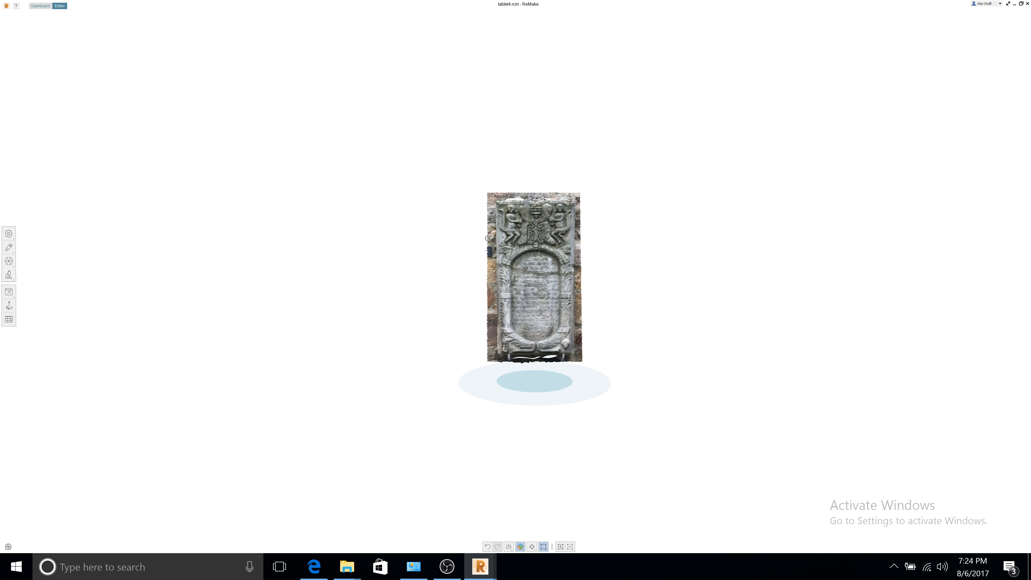
{"action": "scroll", "coordinate": [486, 237], "scroll_direction": "up", "scroll_amount": 4}
{"action": "scroll", "coordinate": [495, 254], "scroll_direction": "down", "scroll_amount": 1}
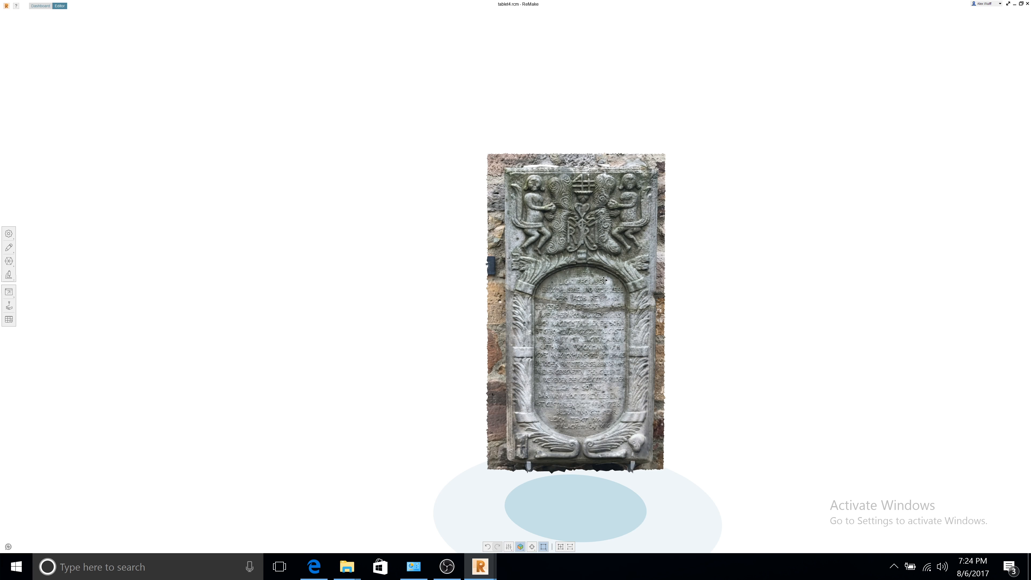
{"action": "middle_click_drag", "start_coordinate": [603, 280], "coordinate": [599, 277]}
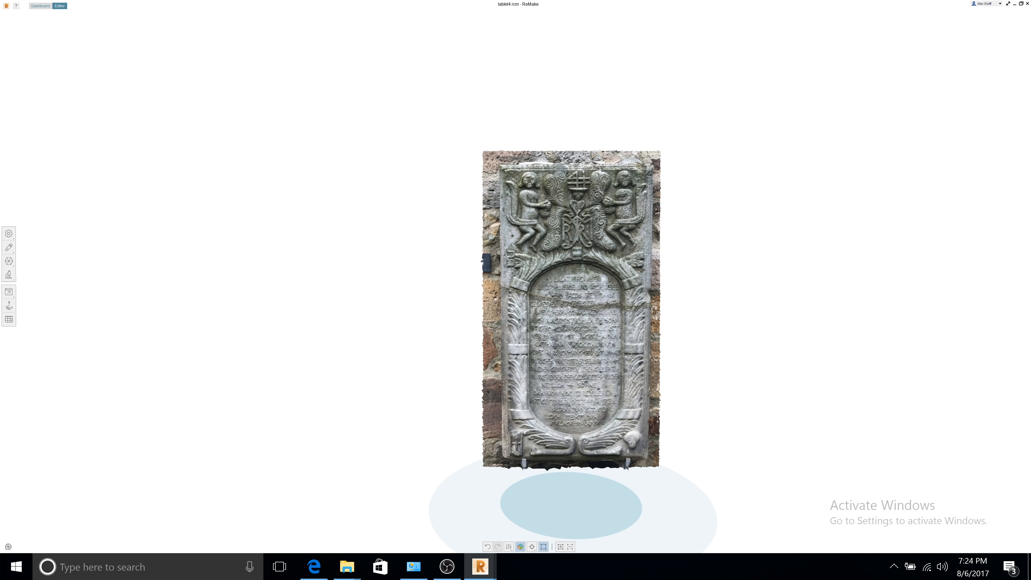
{"action": "right_click_drag", "start_coordinate": [559, 159], "coordinate": [535, 210]}
{"action": "scroll", "coordinate": [536, 210], "scroll_direction": "down", "scroll_amount": 2}
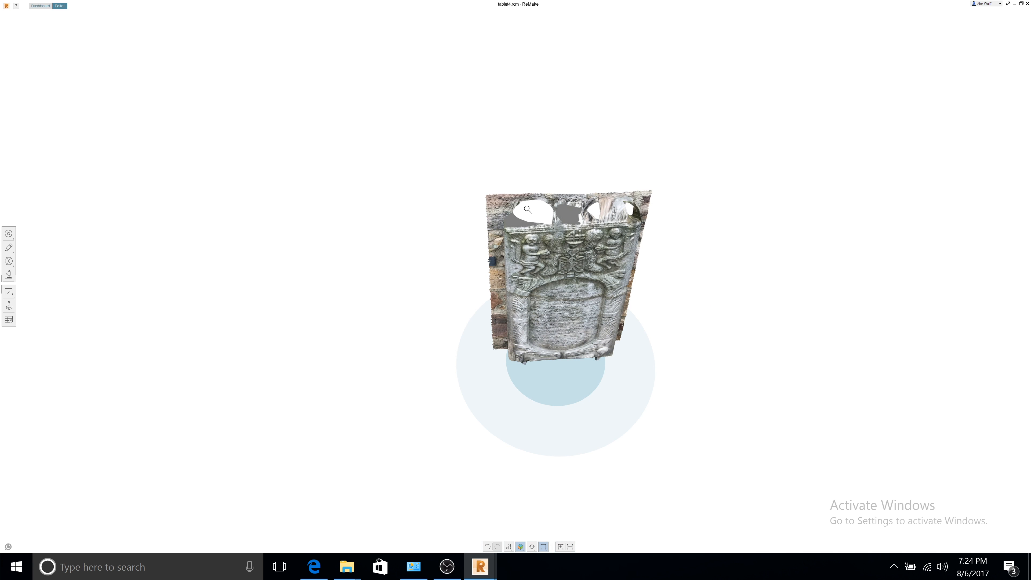
{"action": "scroll", "coordinate": [538, 211], "scroll_direction": "up", "scroll_amount": 5}
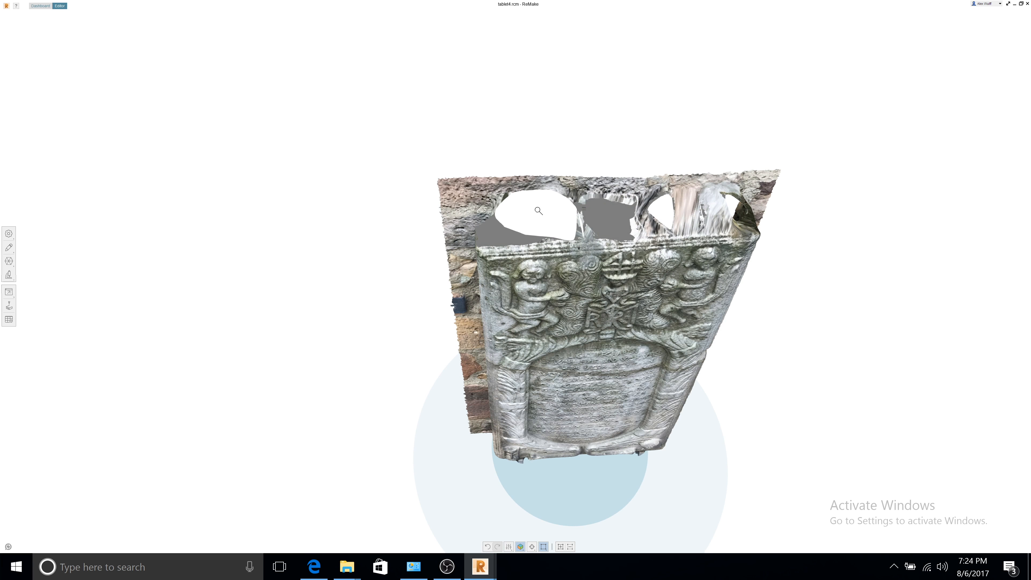
{"action": "left_click", "coordinate": [8, 249]}
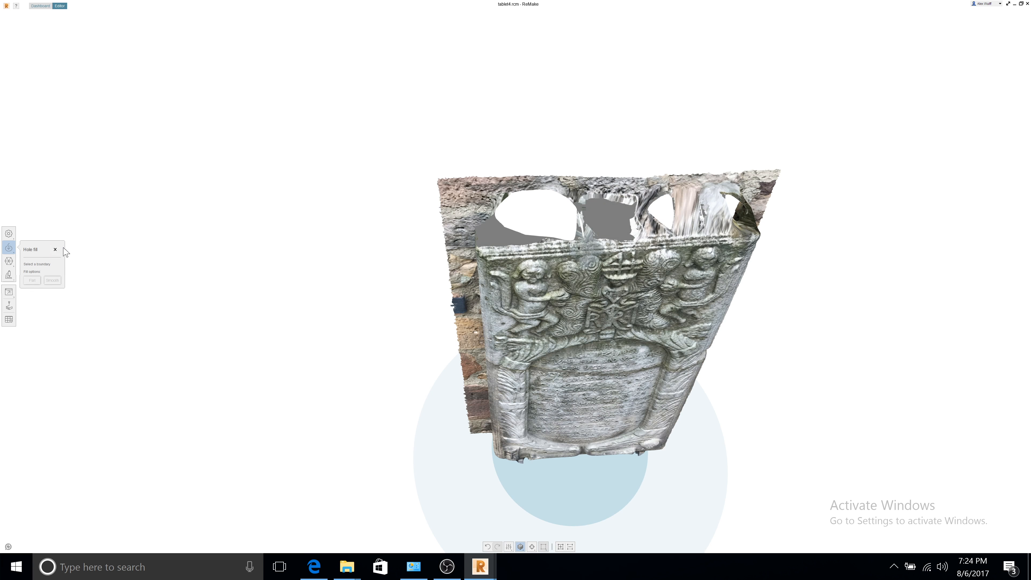
{"action": "left_click", "coordinate": [65, 248]}
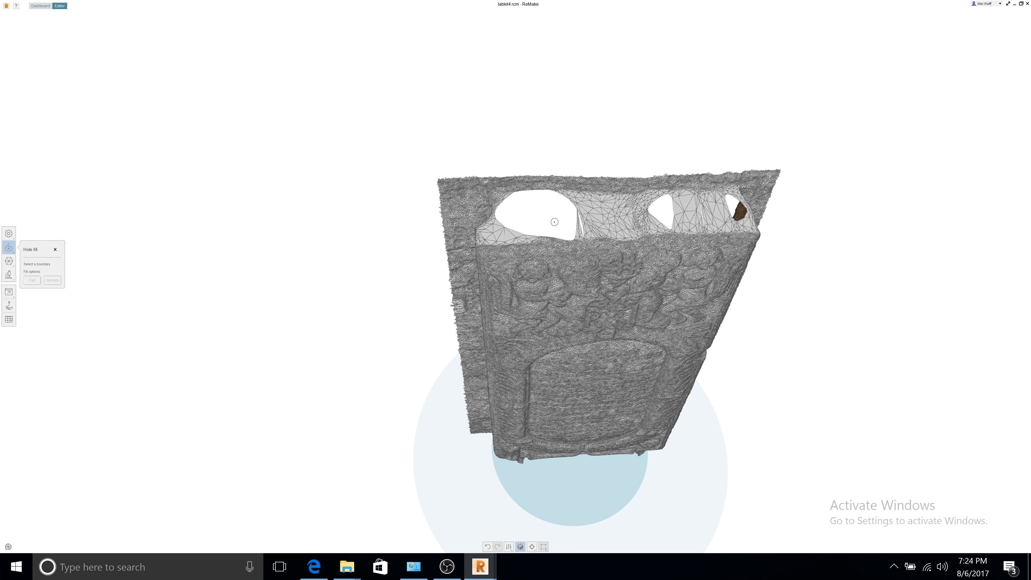
{"action": "left_click", "coordinate": [510, 232]}
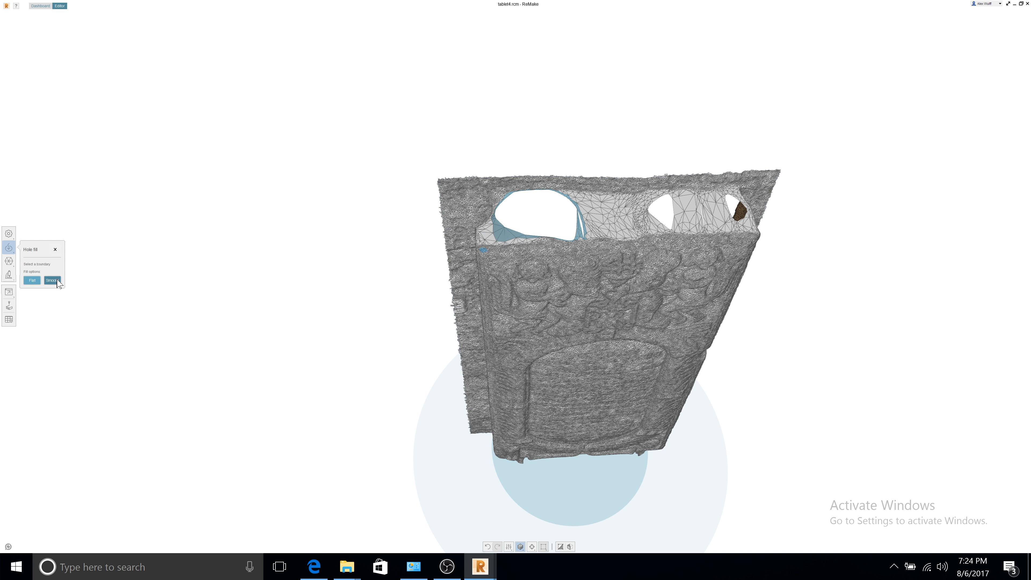
{"action": "left_click", "coordinate": [57, 281]}
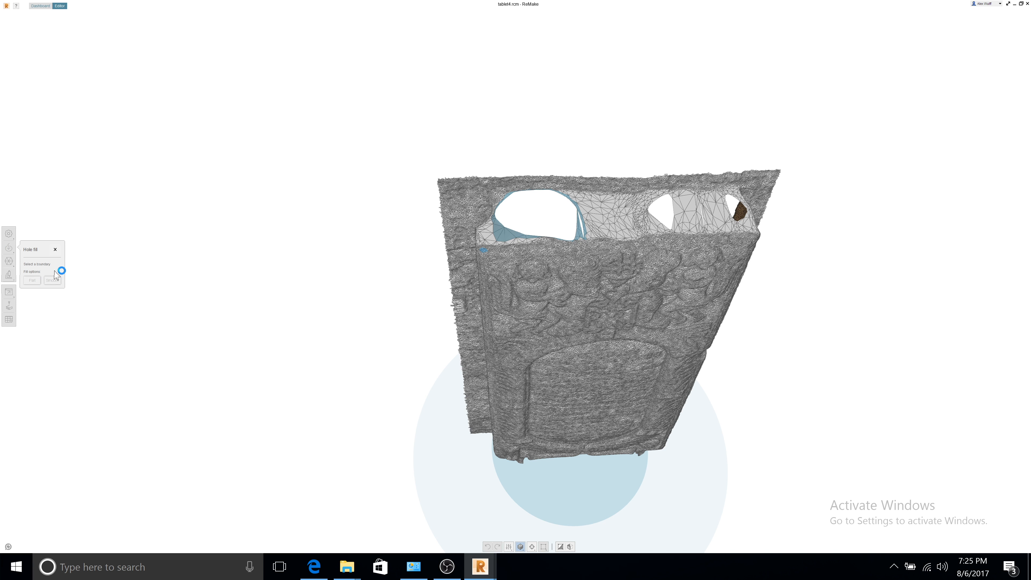
Fill the three remaining holes along the tablet's top face, including the narrow slit, with the Smooth option
{"action": "middle_click_drag", "start_coordinate": [645, 218], "coordinate": [539, 253]}
{"action": "scroll", "coordinate": [539, 253], "scroll_direction": "up", "scroll_amount": 4}
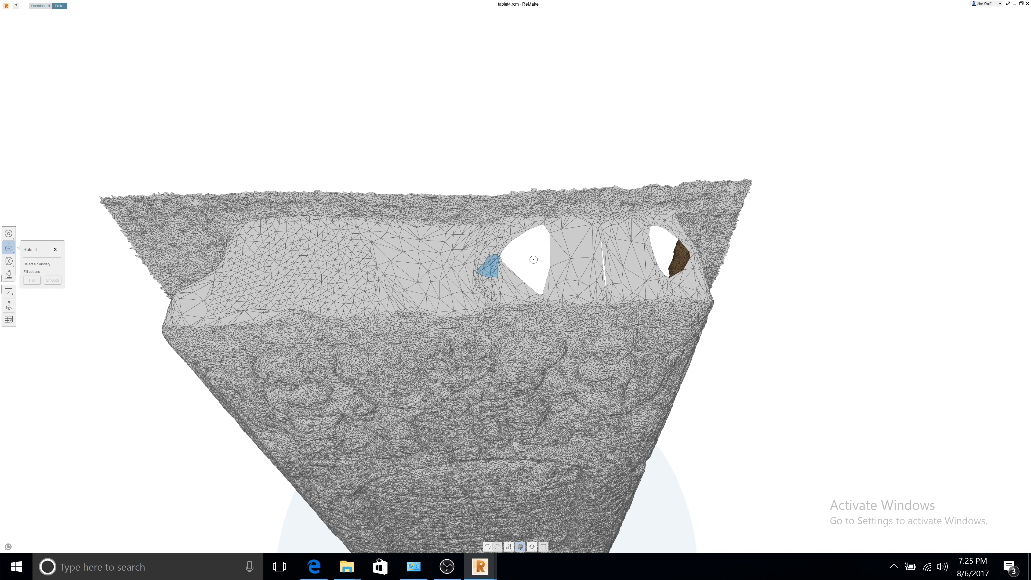
{"action": "left_click", "coordinate": [538, 255]}
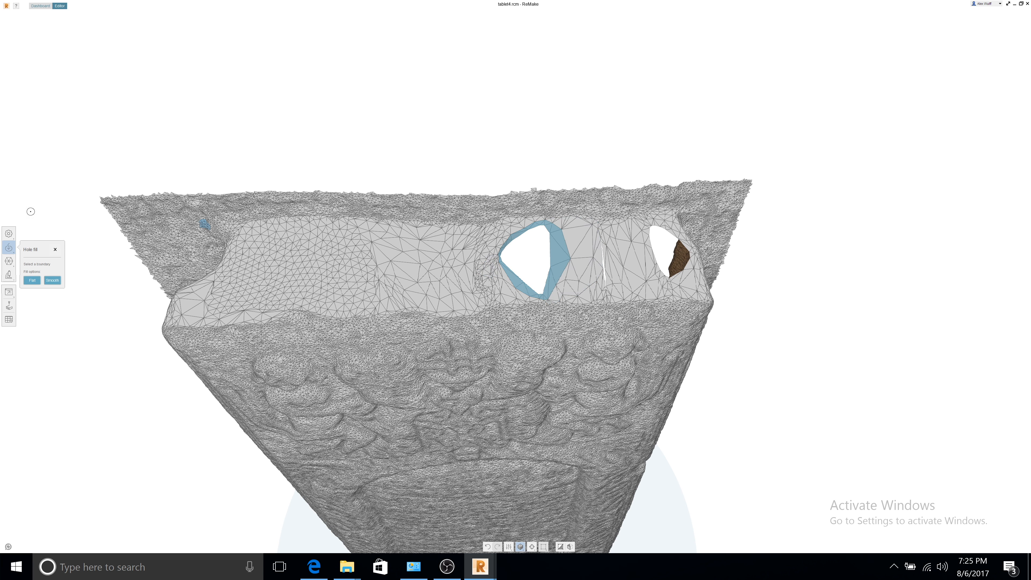
{"action": "left_click", "coordinate": [50, 279]}
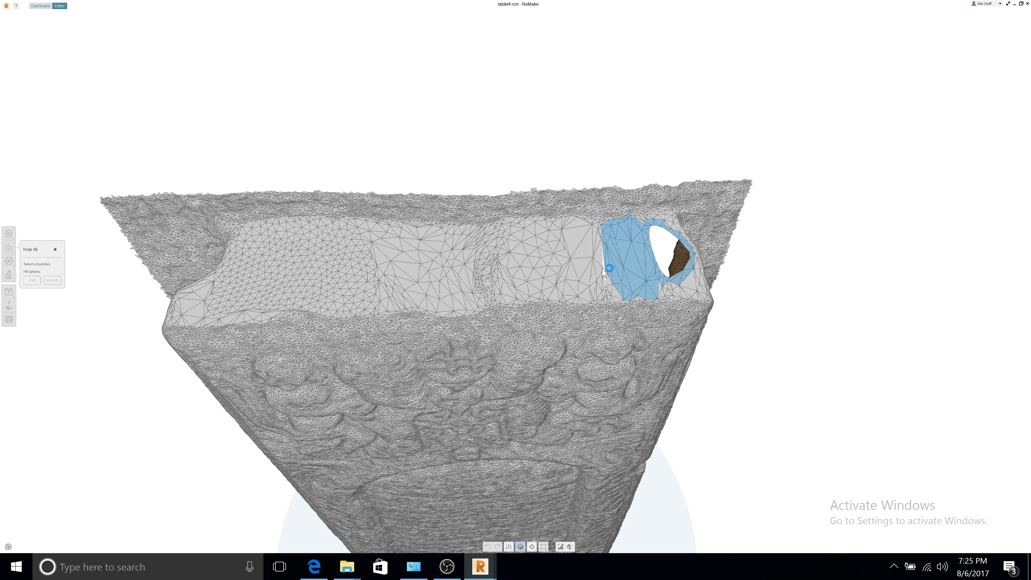
{"action": "left_click", "coordinate": [605, 264]}
{"action": "left_click", "coordinate": [52, 280]}
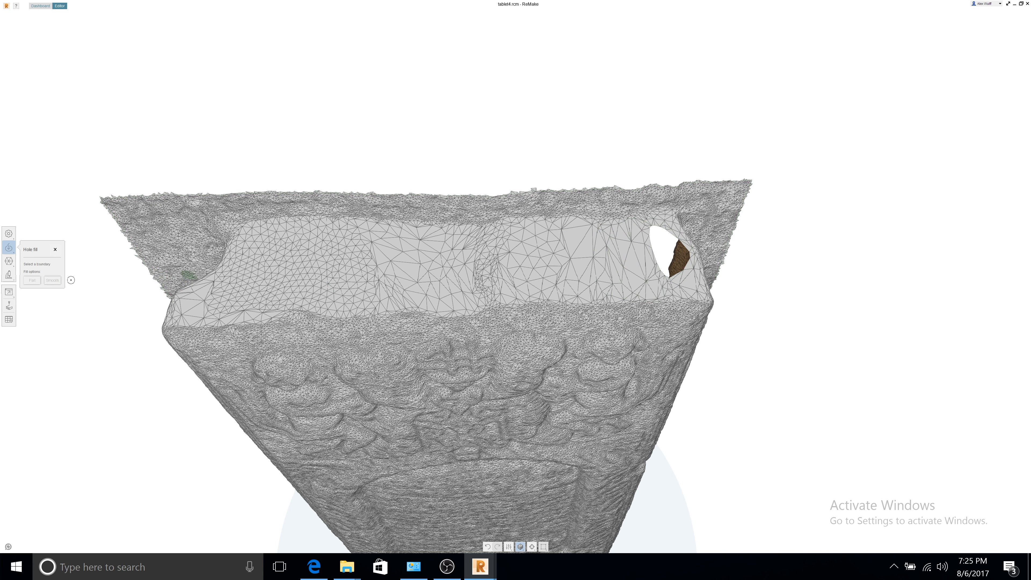
{"action": "left_click", "coordinate": [666, 249]}
{"action": "left_click", "coordinate": [51, 281]}
Fill the teardrop-shaped hole low on the tablet's side, beside the wall, with the Smooth option
{"action": "right_click_drag", "start_coordinate": [808, 382], "coordinate": [708, 318]}
{"action": "middle_click_drag", "start_coordinate": [707, 318], "coordinate": [574, 70]}
{"action": "middle_click_drag", "start_coordinate": [578, 467], "coordinate": [815, 107]}
{"action": "right_click_drag", "start_coordinate": [815, 107], "coordinate": [763, 110]}
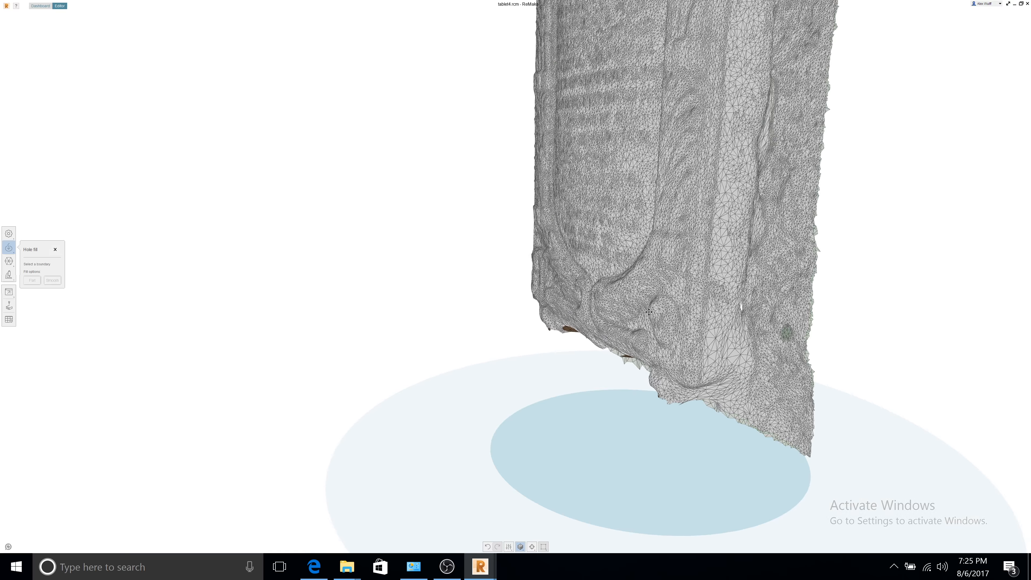
{"action": "middle_click_drag", "start_coordinate": [771, 310], "coordinate": [589, 333]}
{"action": "right_click_drag", "start_coordinate": [588, 333], "coordinate": [513, 335]}
{"action": "left_click", "coordinate": [53, 280]}
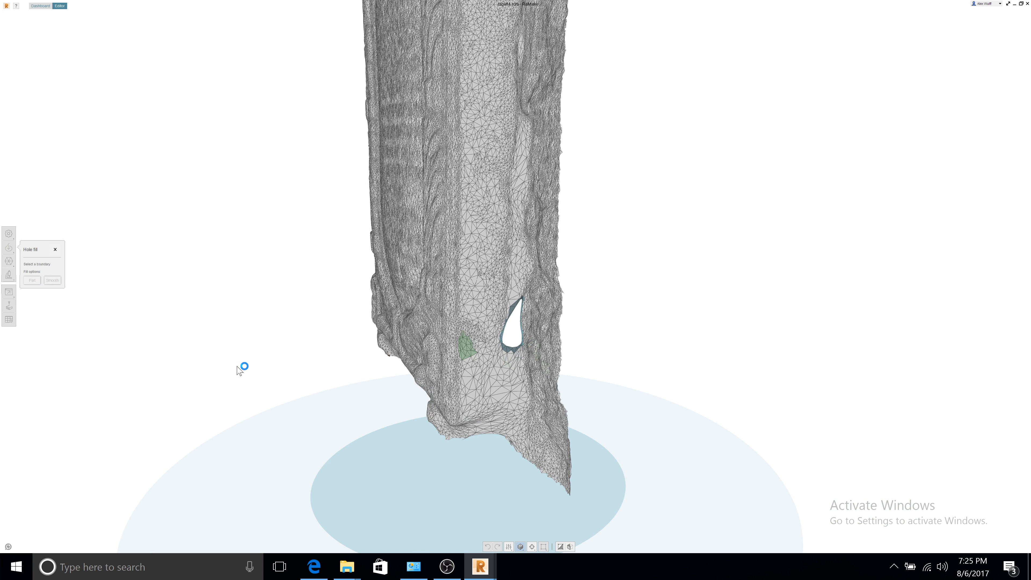
Fill the slit and the large adjoining holes in the tablet's underside with the Smooth option
{"action": "right_click_drag", "start_coordinate": [460, 479], "coordinate": [451, 390]}
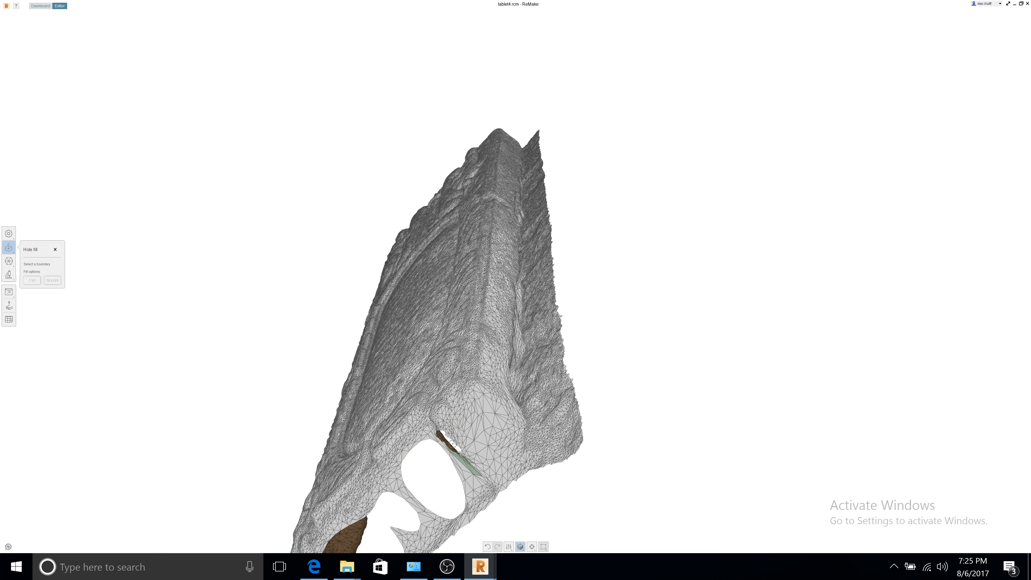
{"action": "scroll", "coordinate": [444, 443], "scroll_direction": "up", "scroll_amount": 3}
{"action": "left_click", "coordinate": [422, 423]}
{"action": "left_click", "coordinate": [54, 282]}
{"action": "right_click_drag", "start_coordinate": [459, 463], "coordinate": [608, 335]}
{"action": "left_click", "coordinate": [608, 335]}
{"action": "left_click", "coordinate": [52, 280]}
{"action": "left_click", "coordinate": [479, 442]}
{"action": "left_click", "coordinate": [53, 281]}
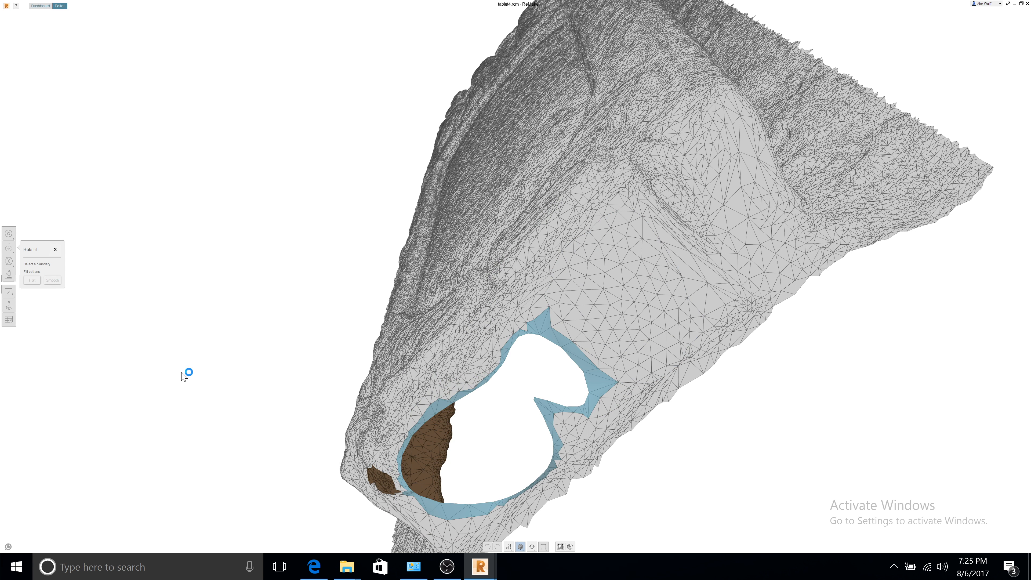
Smooth-fill the last small hole at the underside's far corner and close Hole Fill
{"action": "middle_click_drag", "start_coordinate": [284, 416], "coordinate": [443, 304]}
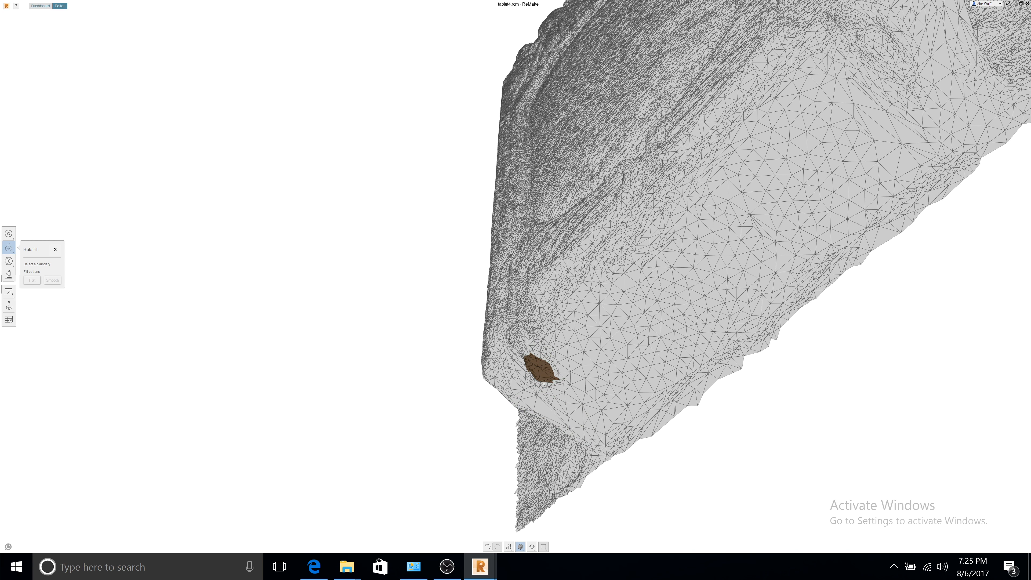
{"action": "left_click", "coordinate": [541, 359]}
{"action": "left_click", "coordinate": [53, 280]}
{"action": "right_click_drag", "start_coordinate": [547, 451], "coordinate": [515, 336]}
{"action": "middle_click_drag", "start_coordinate": [516, 337], "coordinate": [776, 270]}
{"action": "right_click_drag", "start_coordinate": [776, 270], "coordinate": [612, 385]}
{"action": "scroll", "coordinate": [568, 367], "scroll_direction": "down", "scroll_amount": 3}
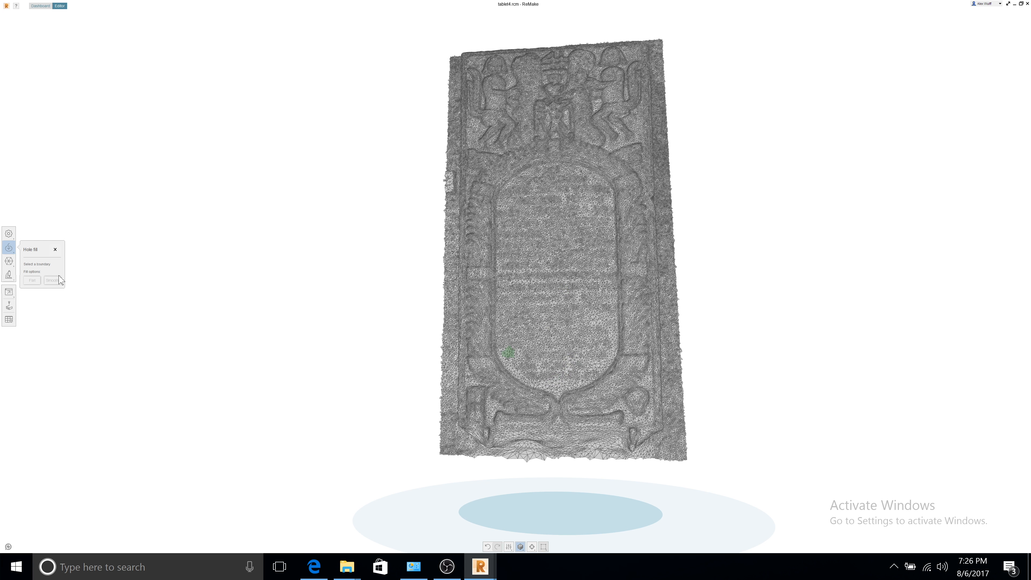
{"action": "left_click", "coordinate": [55, 250]}
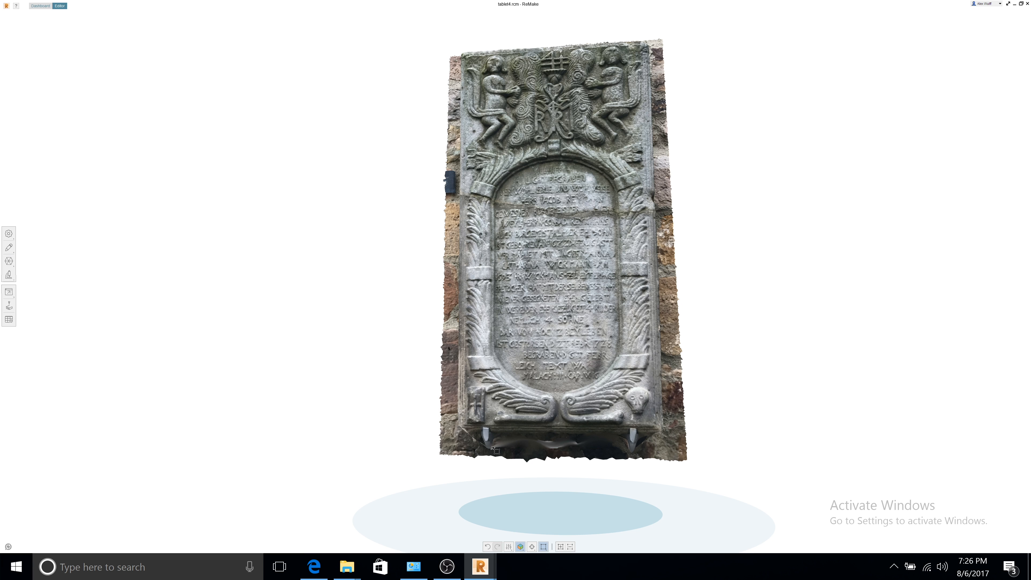
Smooth the mesh around the two metal brackets under the tablet with the Smooth brush of the surface tools
{"action": "right_click_drag", "start_coordinate": [520, 418], "coordinate": [715, 359]}
{"action": "scroll", "coordinate": [490, 454], "scroll_direction": "down", "scroll_amount": 2}
{"action": "scroll", "coordinate": [489, 449], "scroll_direction": "up", "scroll_amount": 5}
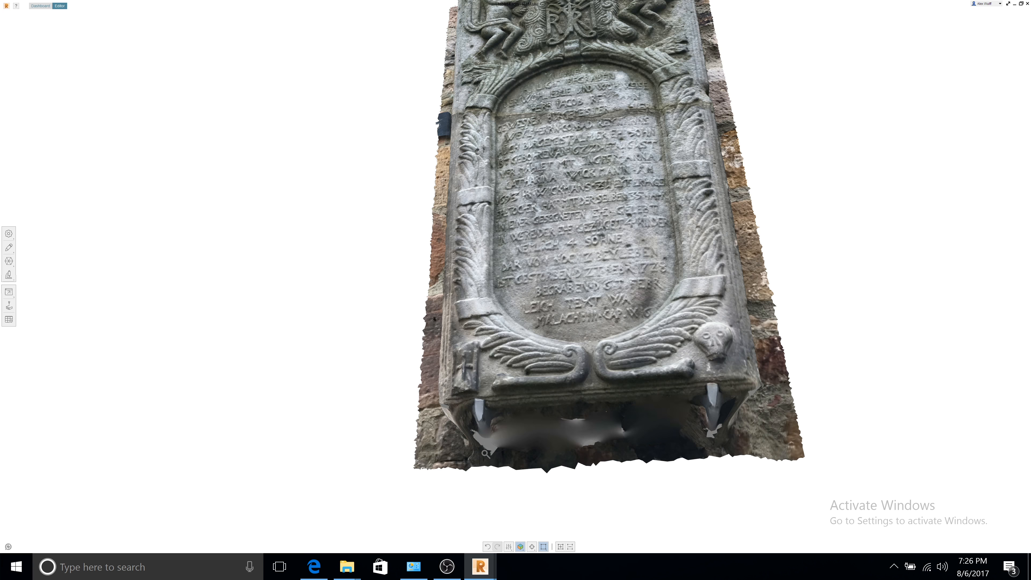
{"action": "left_click", "coordinate": [7, 248]}
{"action": "left_click", "coordinate": [38, 248]}
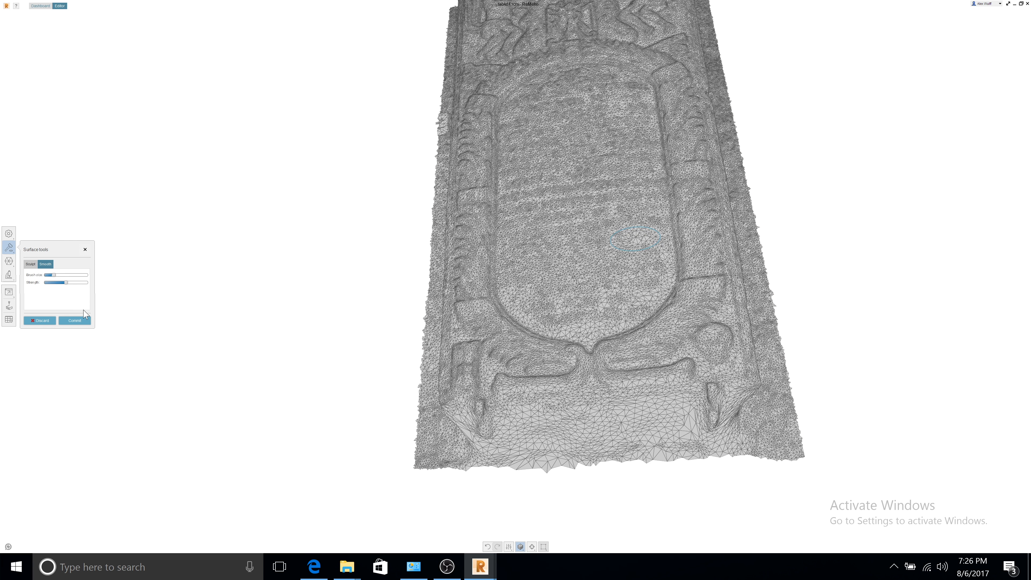
{"action": "right_click_drag", "start_coordinate": [479, 466], "coordinate": [497, 378]}
{"action": "left_click_drag", "start_coordinate": [488, 400], "coordinate": [486, 413]}
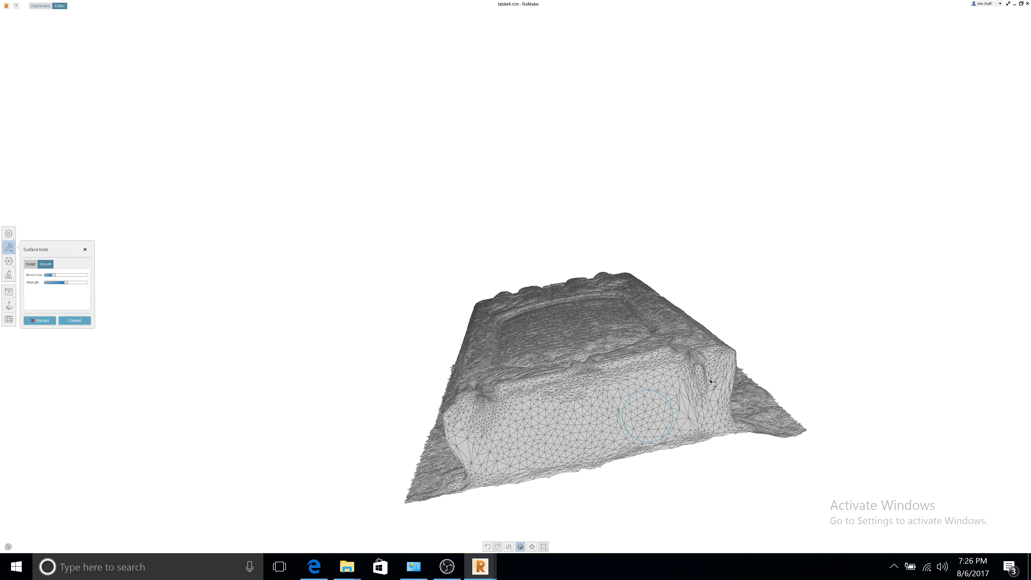
{"action": "left_click_drag", "start_coordinate": [701, 376], "coordinate": [703, 376]}
{"action": "right_click_drag", "start_coordinate": [746, 368], "coordinate": [761, 507]}
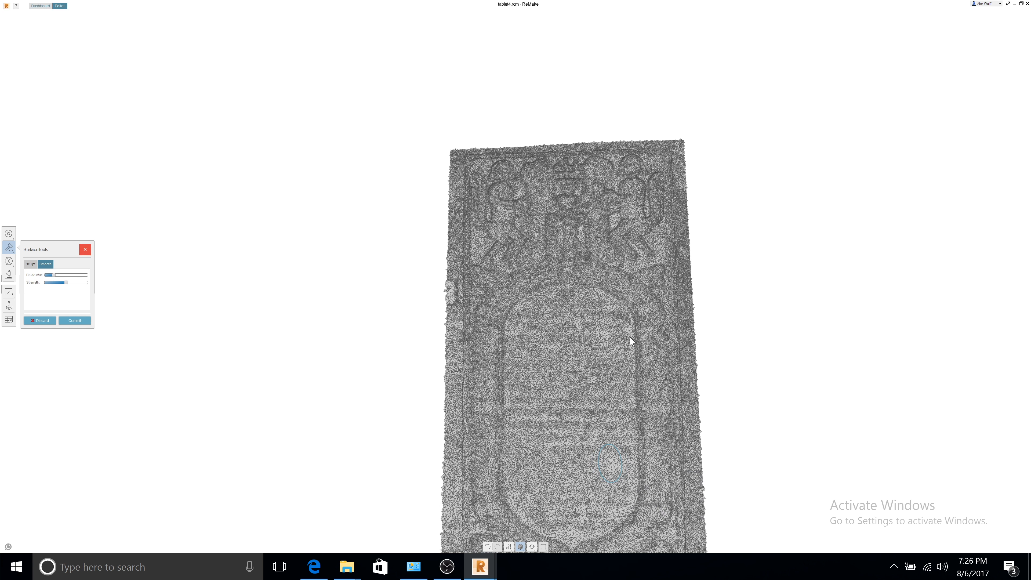
Start Slice & Fill and rotate the slicing plane until it stands parallel to the wall behind the tablet
{"action": "right_click_drag", "start_coordinate": [511, 372], "coordinate": [53, 387]}
{"action": "middle_click_drag", "start_coordinate": [700, 283], "coordinate": [509, 281]}
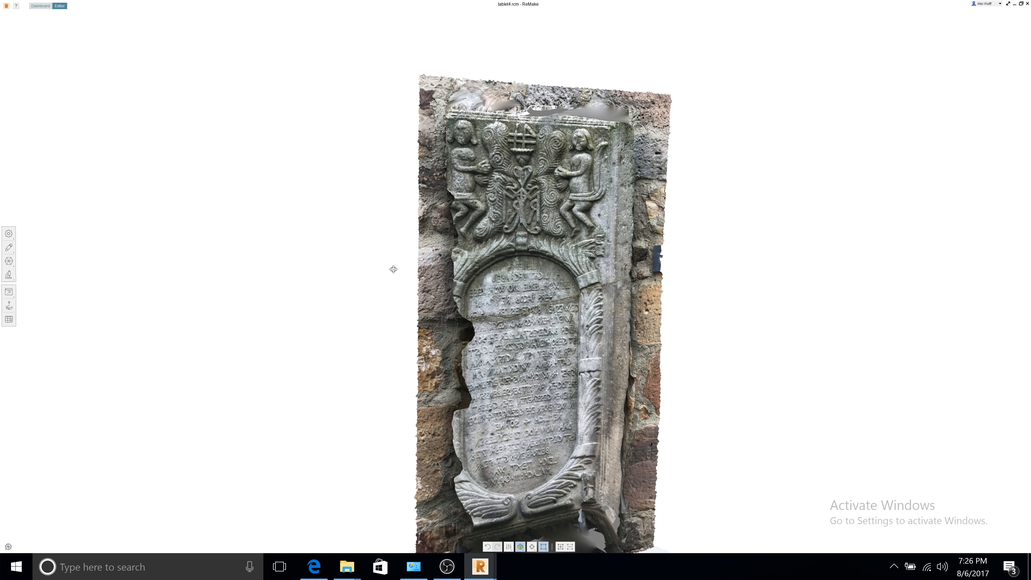
{"action": "right_click_drag", "start_coordinate": [391, 267], "coordinate": [596, 309]}
{"action": "middle_click_drag", "start_coordinate": [596, 310], "coordinate": [607, 239]}
{"action": "right_click_drag", "start_coordinate": [607, 239], "coordinate": [592, 276]}
{"action": "left_click", "coordinate": [9, 250]}
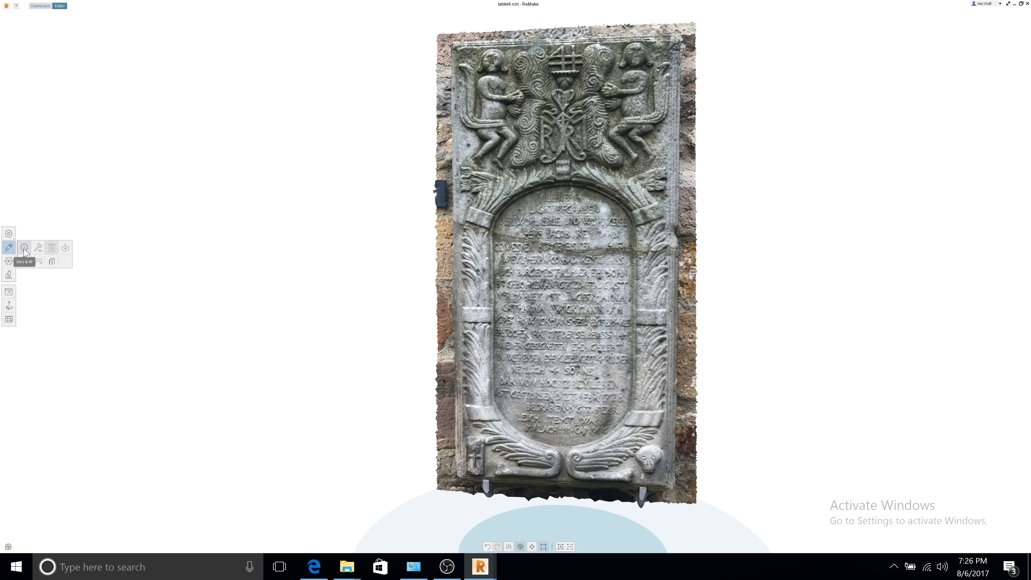
{"action": "left_click", "coordinate": [26, 249]}
{"action": "right_click_drag", "start_coordinate": [729, 246], "coordinate": [546, 335]}
{"action": "right_click_drag", "start_coordinate": [743, 194], "coordinate": [476, 333]}
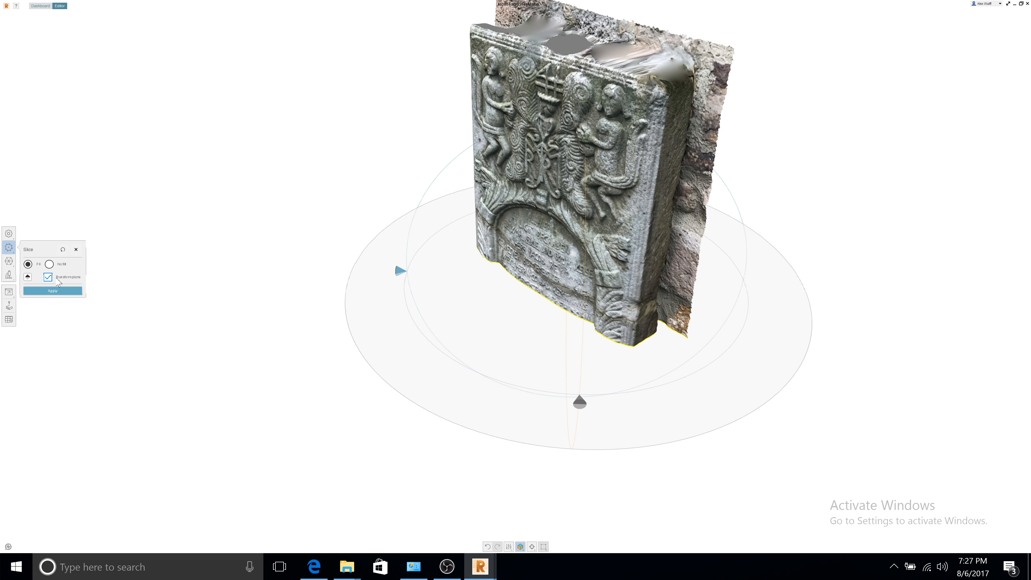
{"action": "right_click_drag", "start_coordinate": [760, 237], "coordinate": [1021, 196]}
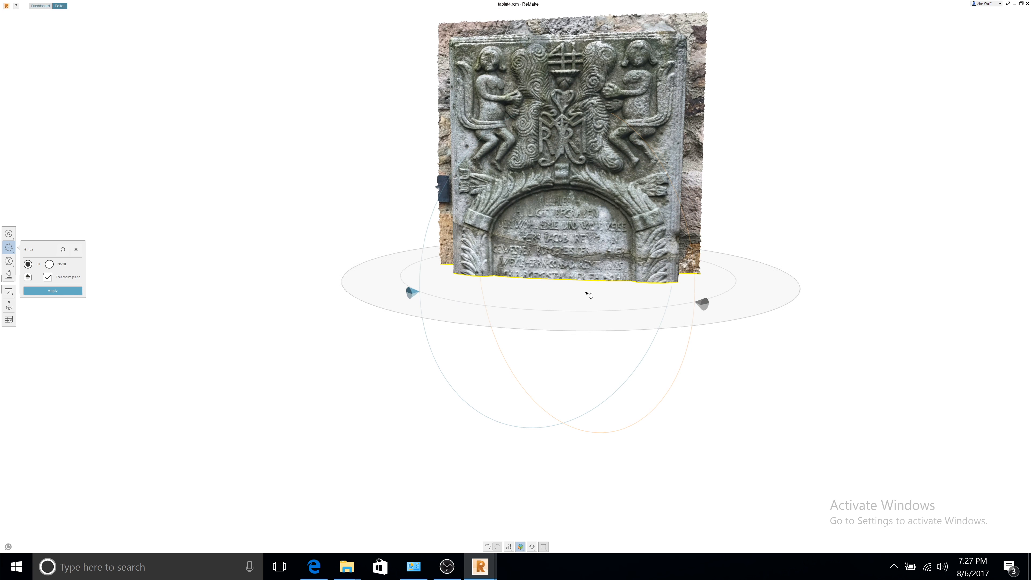
{"action": "left_click_drag", "start_coordinate": [409, 369], "coordinate": [610, 490]}
{"action": "right_click_drag", "start_coordinate": [880, 328], "coordinate": [889, 357]}
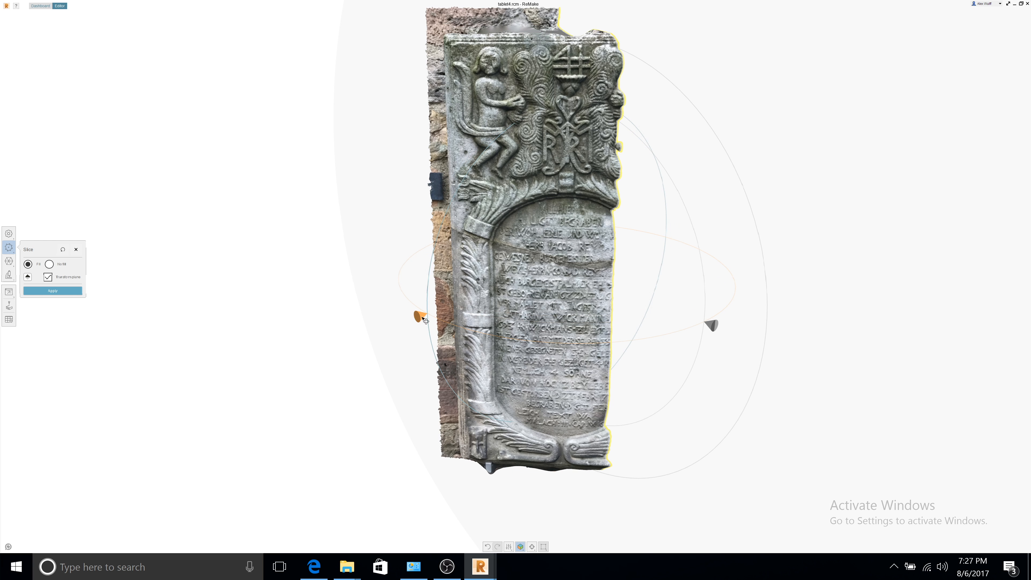
{"action": "left_click_drag", "start_coordinate": [434, 321], "coordinate": [609, 336]}
{"action": "right_click_drag", "start_coordinate": [782, 345], "coordinate": [720, 511]}
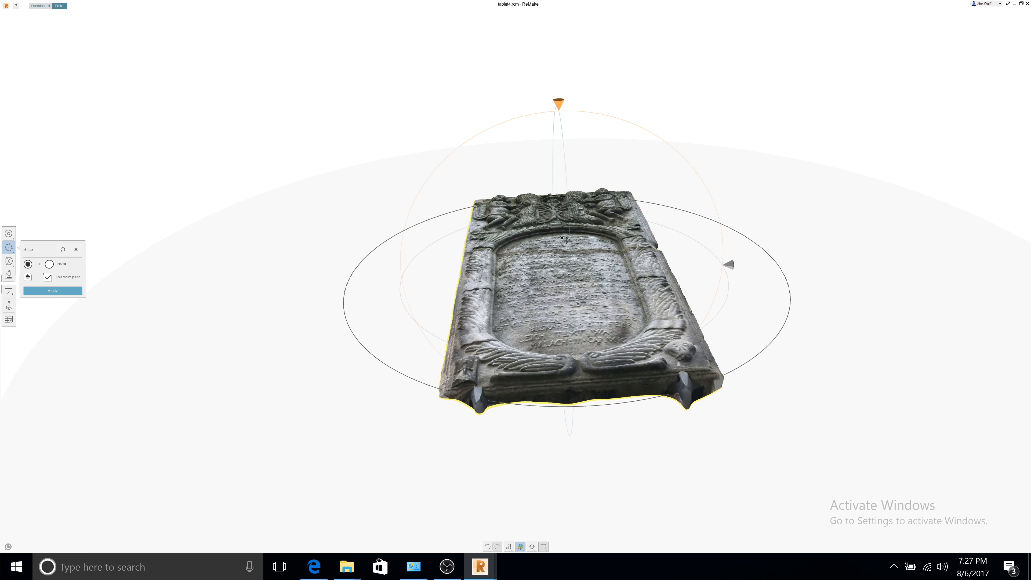
Fine-tune the slicing plane's tilt and depth just in front of the wall, and apply the slice with the Fill option
{"action": "mouse_move", "coordinate": [573, 260]}
{"action": "left_mouse_down"}
{"action": "mouse_move", "coordinate": [571, 357]}
{"action": "mouse_move", "coordinate": [572, 265]}
{"action": "left_mouse_up"}
{"action": "mouse_move", "coordinate": [668, 248]}
{"action": "left_mouse_down"}
{"action": "mouse_move", "coordinate": [665, 233]}
{"action": "mouse_move", "coordinate": [662, 247]}
{"action": "left_mouse_up"}
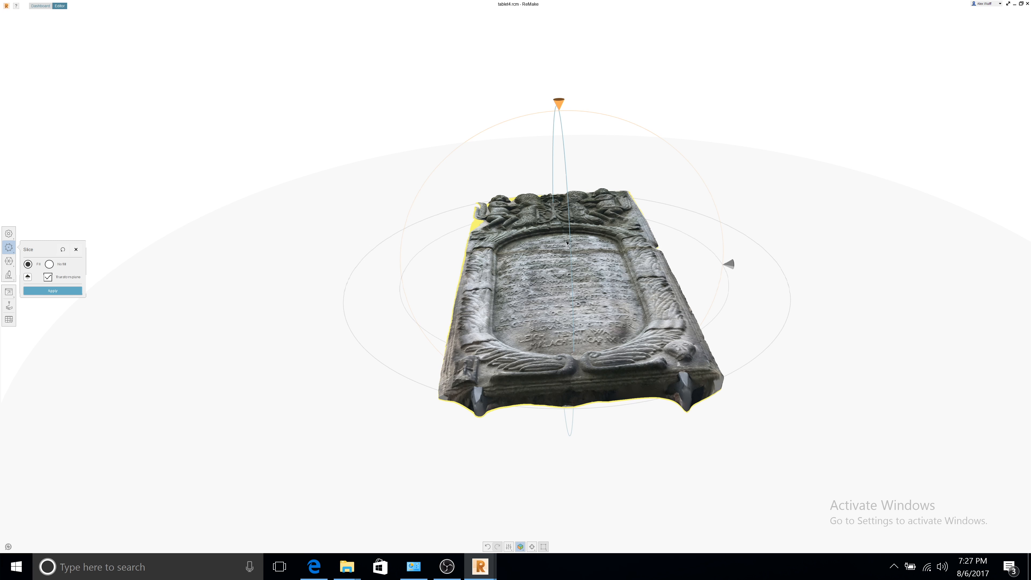
{"action": "left_click_drag", "start_coordinate": [569, 244], "coordinate": [570, 236]}
{"action": "left_click_drag", "start_coordinate": [699, 264], "coordinate": [698, 269]}
{"action": "left_click_drag", "start_coordinate": [572, 262], "coordinate": [570, 253]}
{"action": "mouse_move", "coordinate": [683, 264]}
{"action": "left_mouse_down"}
{"action": "mouse_move", "coordinate": [680, 254]}
{"action": "mouse_move", "coordinate": [682, 270]}
{"action": "left_mouse_up"}
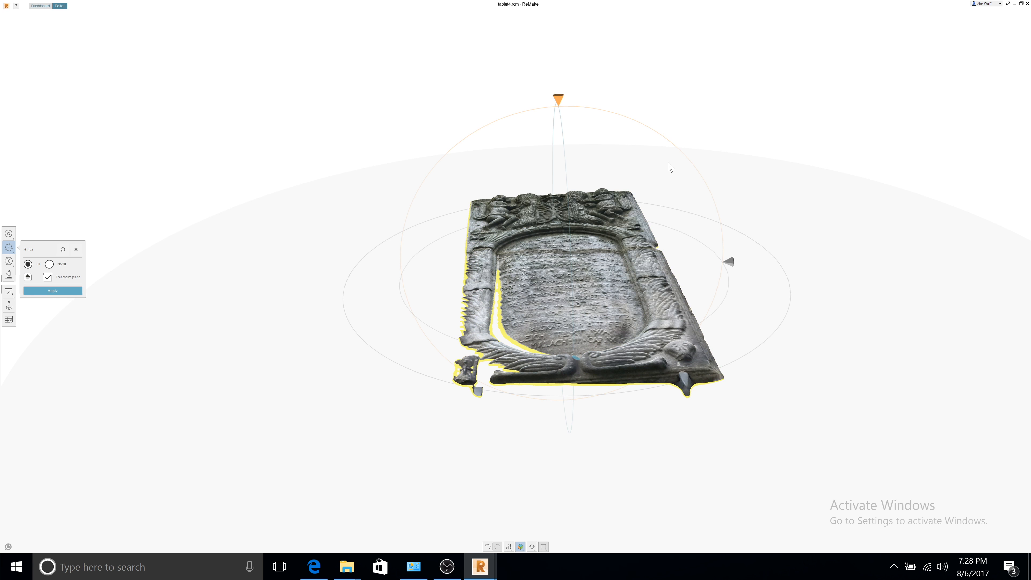
{"action": "left_click_drag", "start_coordinate": [673, 145], "coordinate": [672, 144]}
{"action": "left_click_drag", "start_coordinate": [682, 256], "coordinate": [683, 279]}
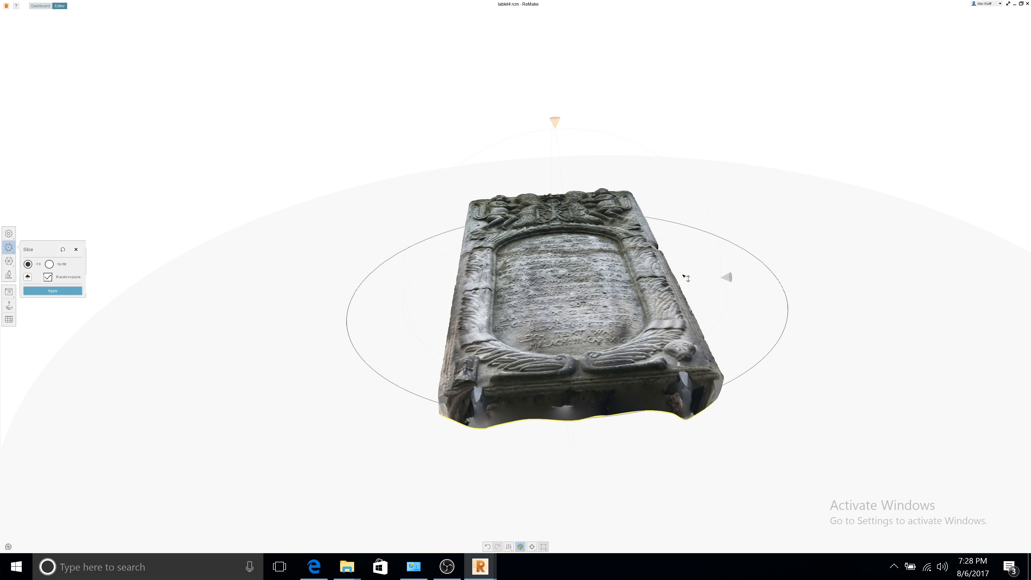
{"action": "right_click_drag", "start_coordinate": [803, 380], "coordinate": [645, 518]}
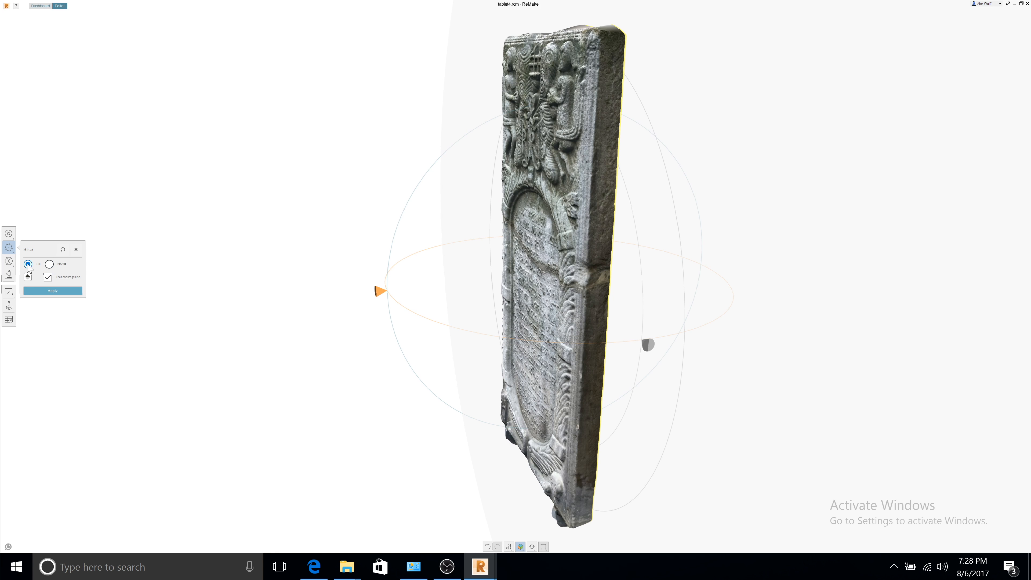
{"action": "left_click", "coordinate": [43, 293]}
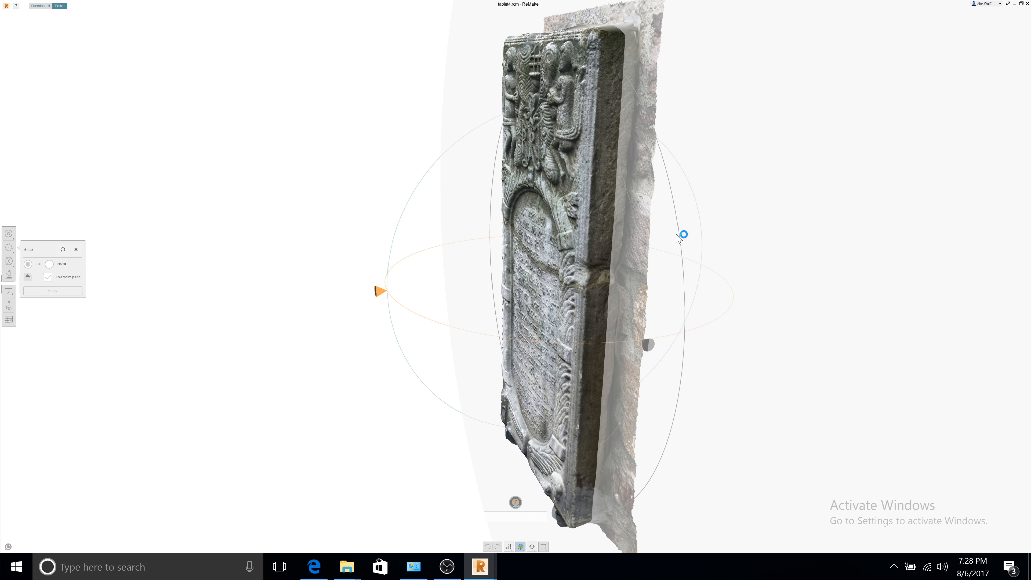
Check the sliced tablet for 3D print issues and step to the next mesh intersection in Diagnostics
{"action": "right_click_drag", "start_coordinate": [654, 229], "coordinate": [401, 197]}
{"action": "mouse_move", "coordinate": [620, 208]}
{"action": "left_mouse_down"}
{"action": "mouse_move", "coordinate": [372, 316]}
{"action": "mouse_move", "coordinate": [299, 376]}
{"action": "mouse_move", "coordinate": [382, 359]}
{"action": "mouse_move", "coordinate": [404, 332]}
{"action": "mouse_move", "coordinate": [523, 339]}
{"action": "mouse_move", "coordinate": [609, 215]}
{"action": "left_mouse_up"}
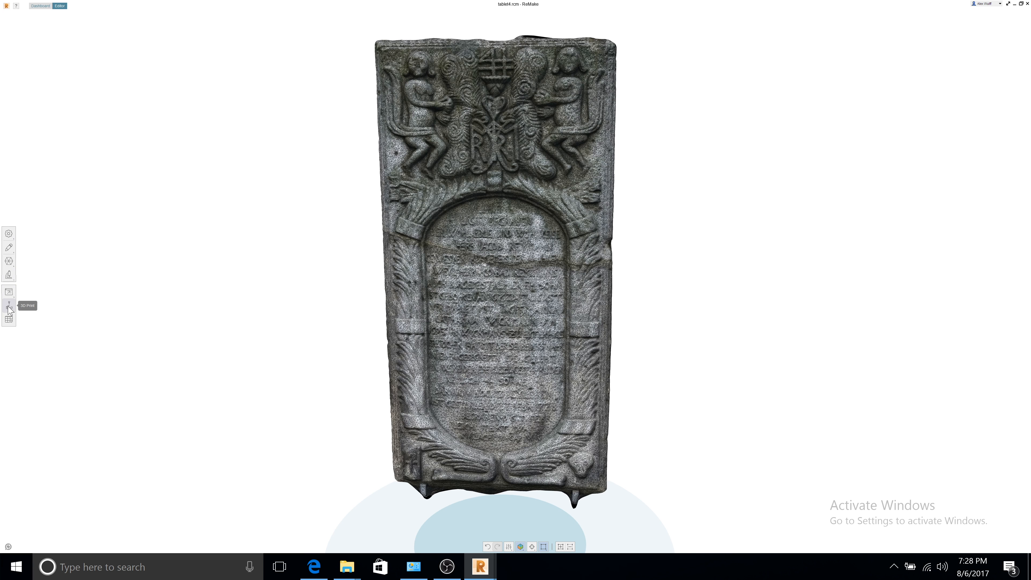
{"action": "left_click", "coordinate": [8, 307]}
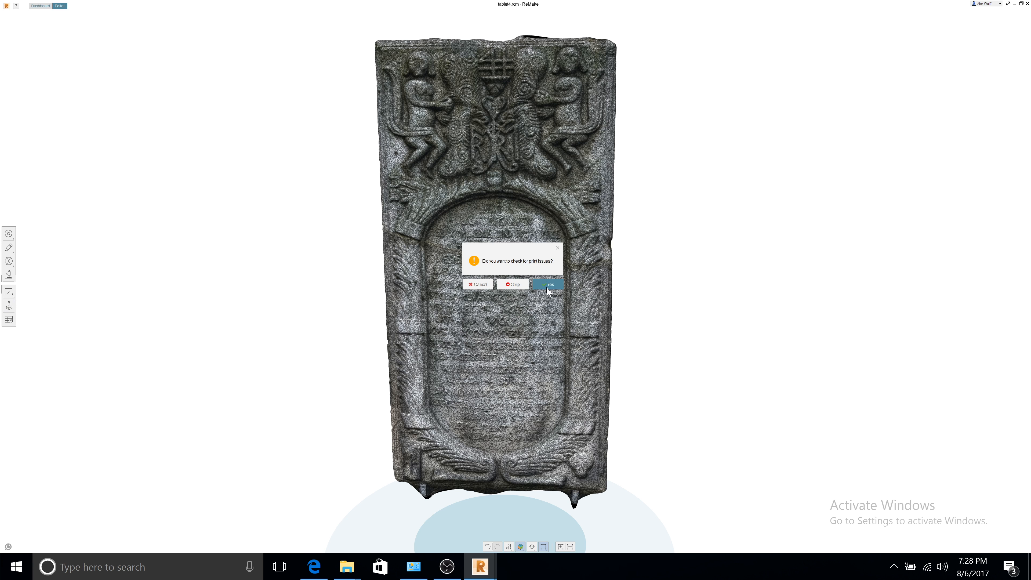
{"action": "left_click", "coordinate": [548, 285]}
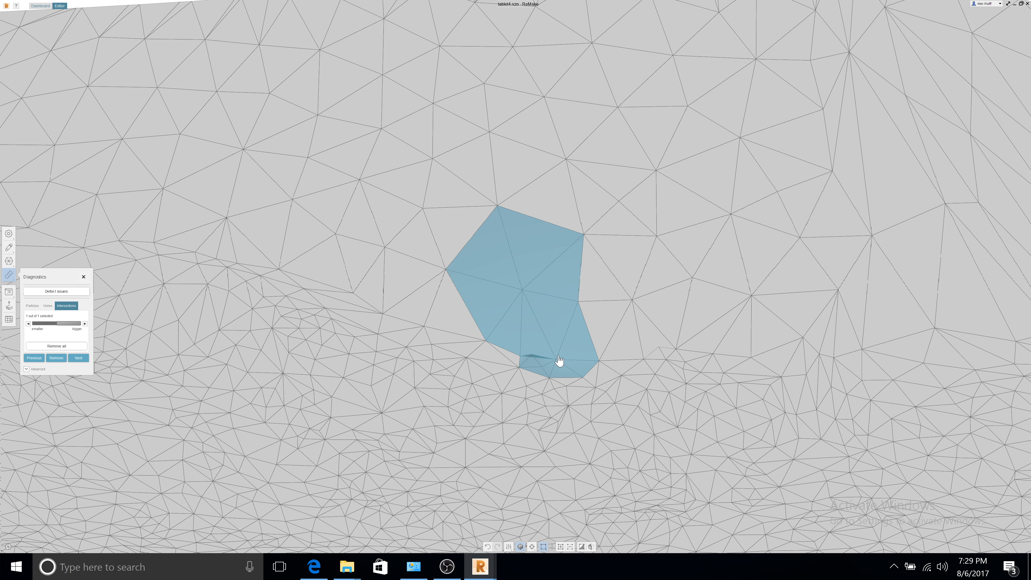
{"action": "right_click", "coordinate": [544, 309]}
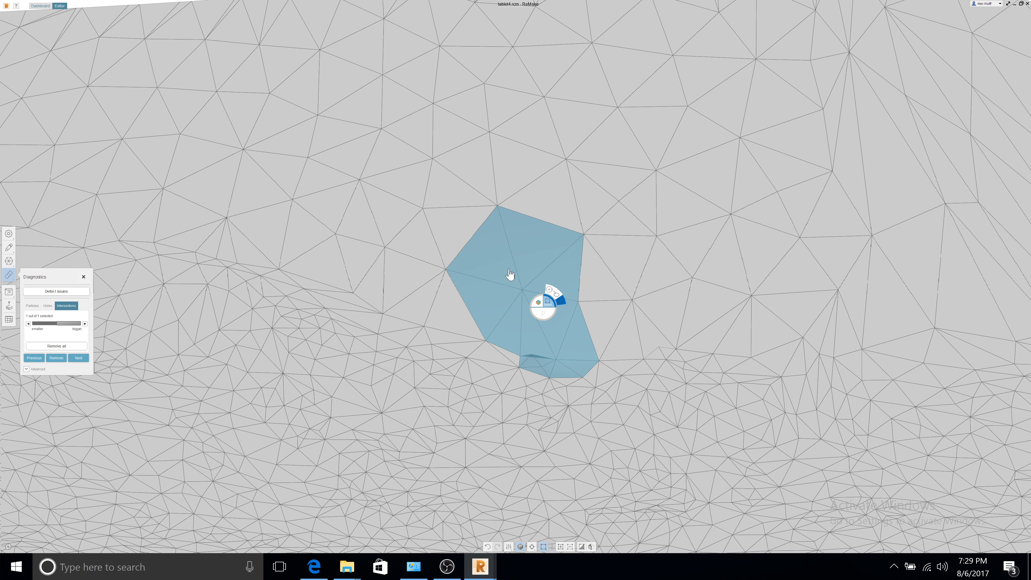
{"action": "right_click", "coordinate": [498, 258]}
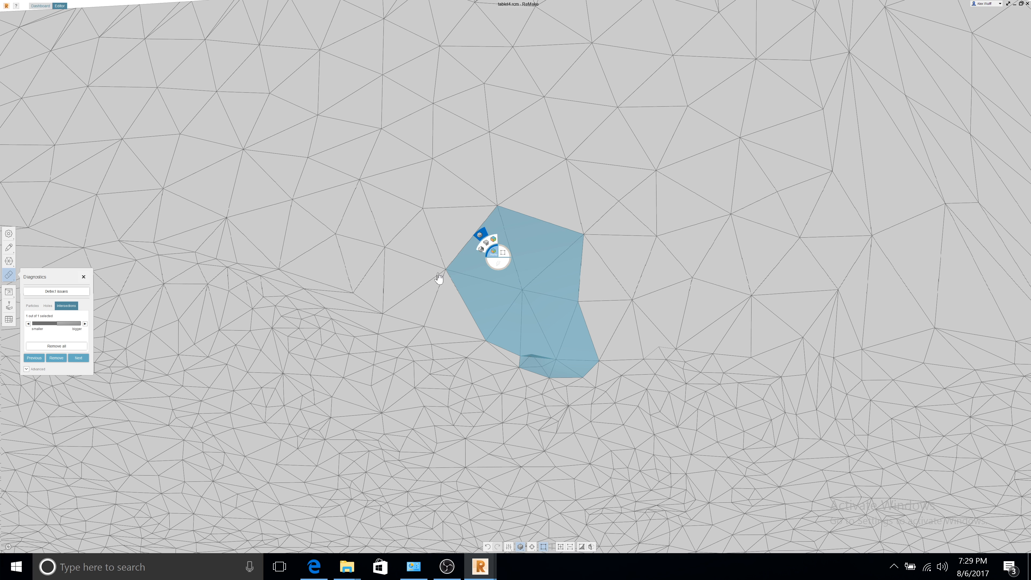
{"action": "left_click", "coordinate": [81, 358]}
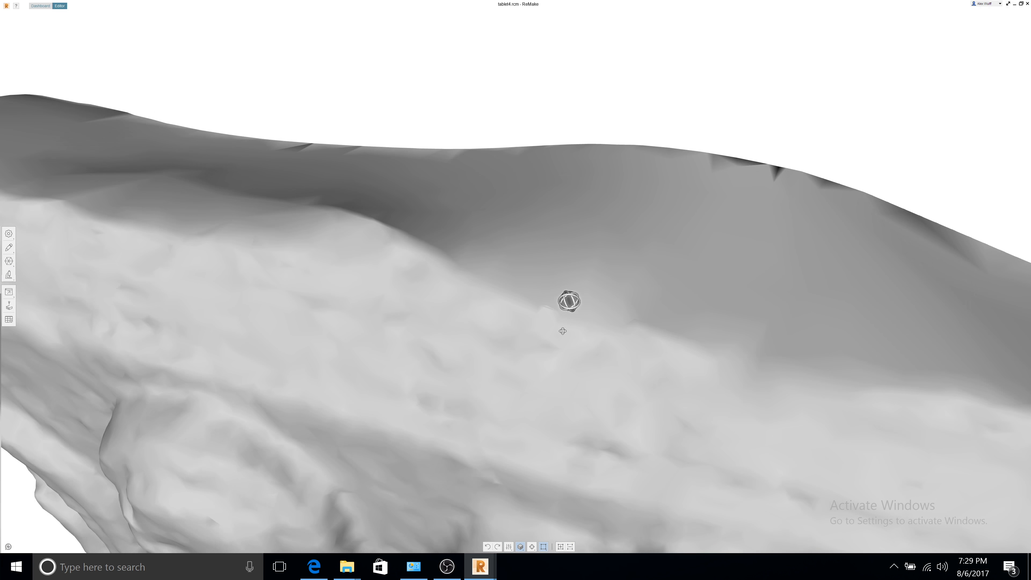
Examine the mesh around the flagged intersection, the carved inscription panel and the whole front of the untextured tablet
{"action": "right_click_drag", "start_coordinate": [562, 331], "coordinate": [559, 310]}
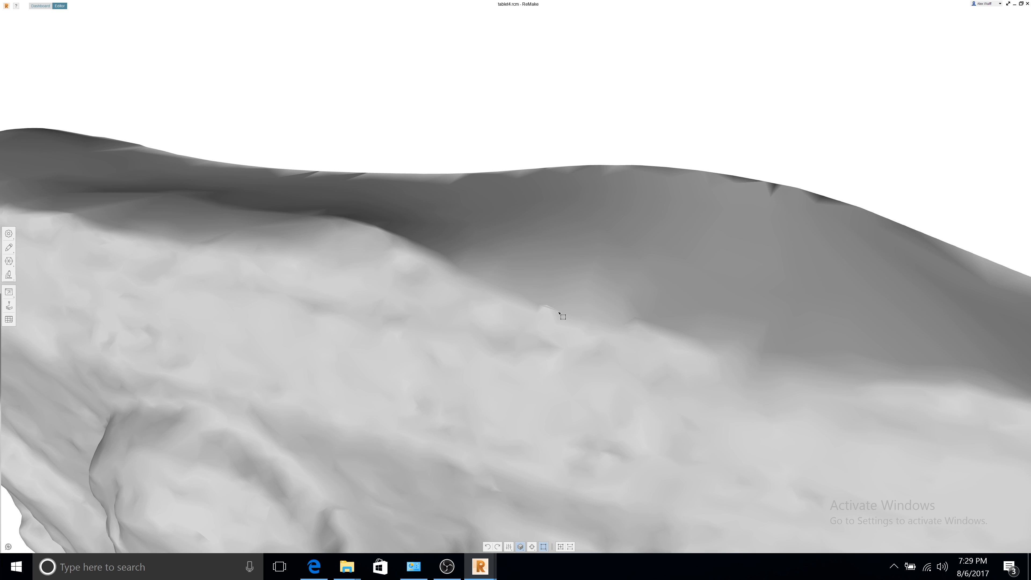
{"action": "scroll", "coordinate": [561, 332], "scroll_direction": "up", "scroll_amount": 3}
{"action": "scroll", "coordinate": [560, 332], "scroll_direction": "down", "scroll_amount": 10}
{"action": "middle_click_drag", "start_coordinate": [548, 246], "coordinate": [454, 24]}
{"action": "middle_click_drag", "start_coordinate": [551, 450], "coordinate": [576, 332]}
{"action": "scroll", "coordinate": [576, 332], "scroll_direction": "up", "scroll_amount": 4}
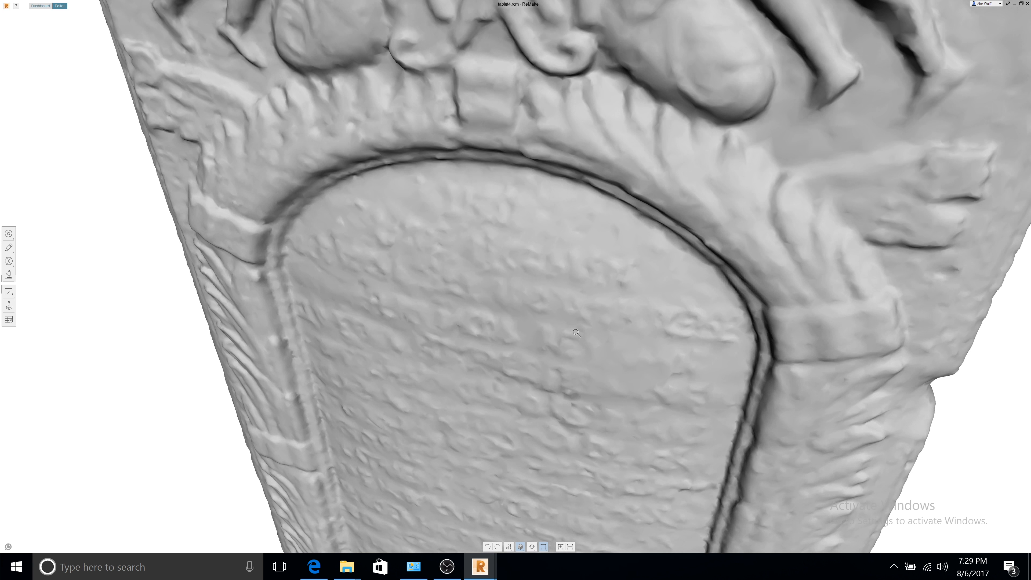
{"action": "scroll", "coordinate": [576, 332], "scroll_direction": "down", "scroll_amount": 7}
{"action": "right_click_drag", "start_coordinate": [587, 321], "coordinate": [587, 393]}
{"action": "middle_click_drag", "start_coordinate": [586, 392], "coordinate": [570, 322]}
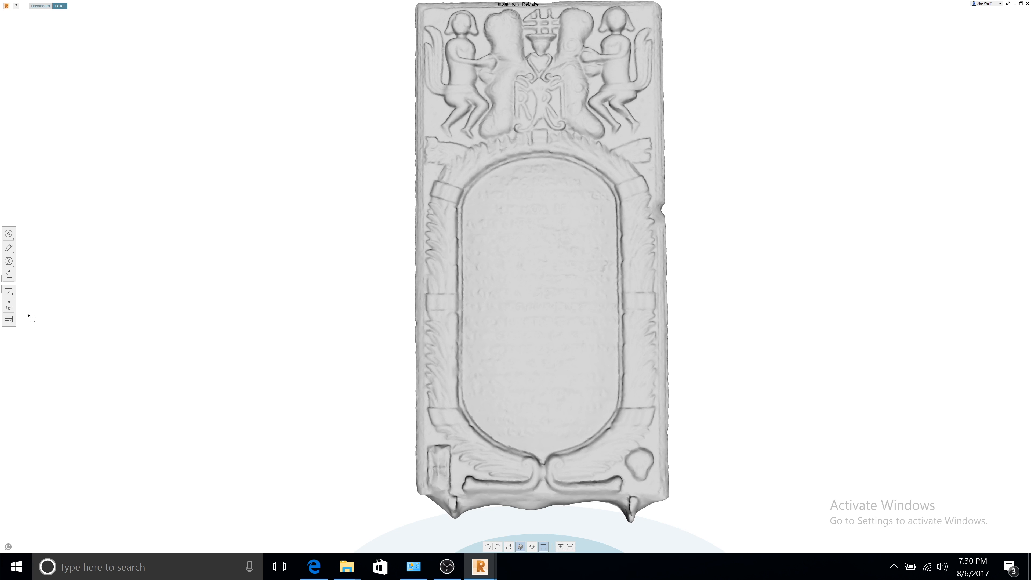
Start an advanced model export of the tablet and choose STL as the export format
{"action": "left_click", "coordinate": [9, 292]}
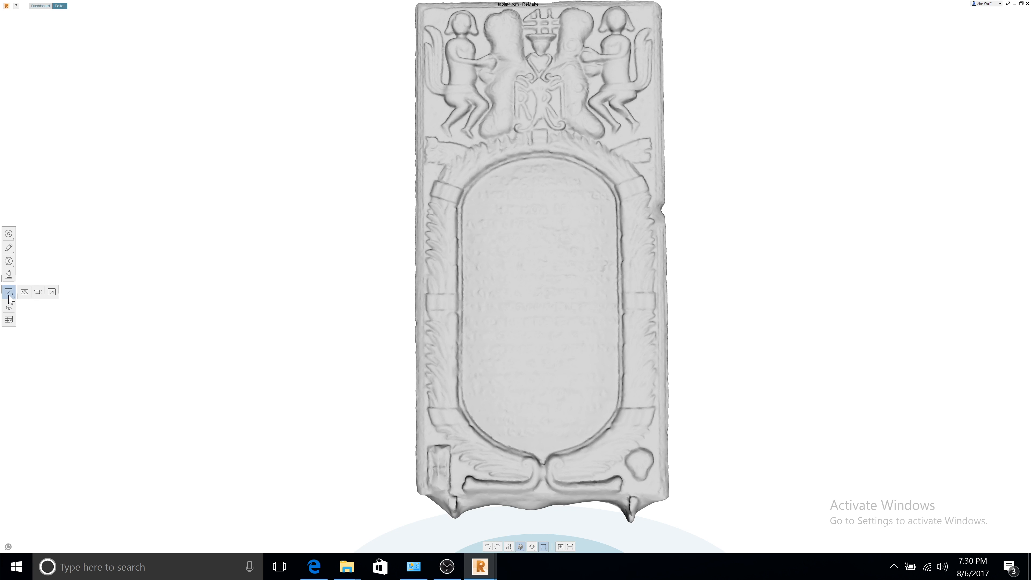
{"action": "left_click", "coordinate": [51, 292]}
{"action": "right_click_drag", "start_coordinate": [422, 254], "coordinate": [844, 289]}
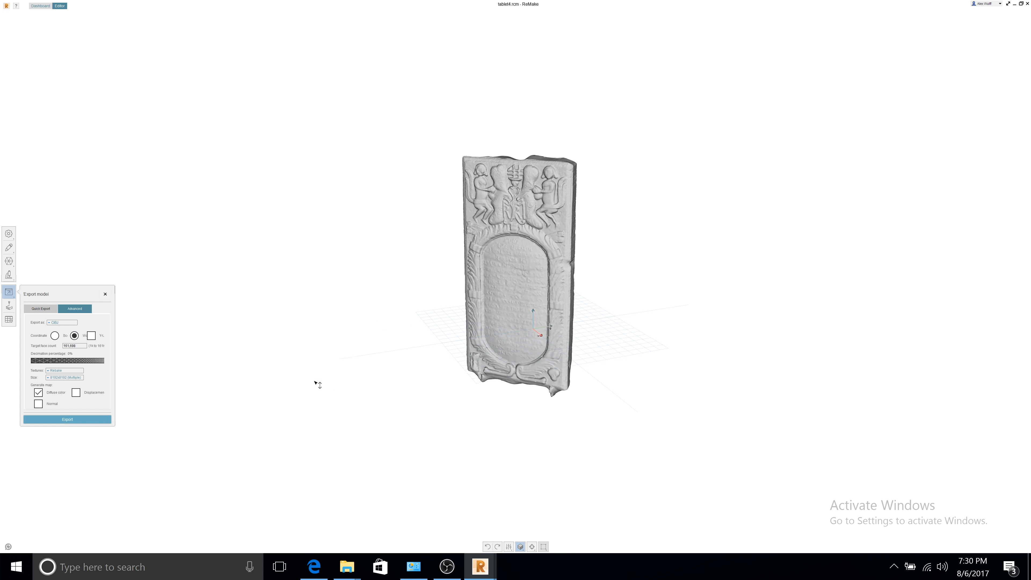
{"action": "left_click", "coordinate": [54, 323]}
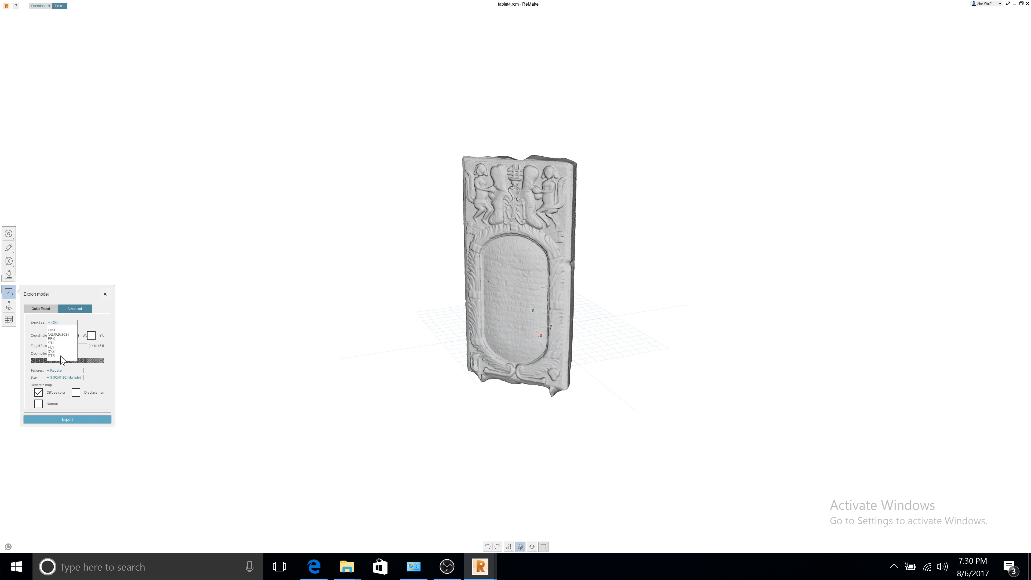
{"action": "left_click", "coordinate": [53, 343]}
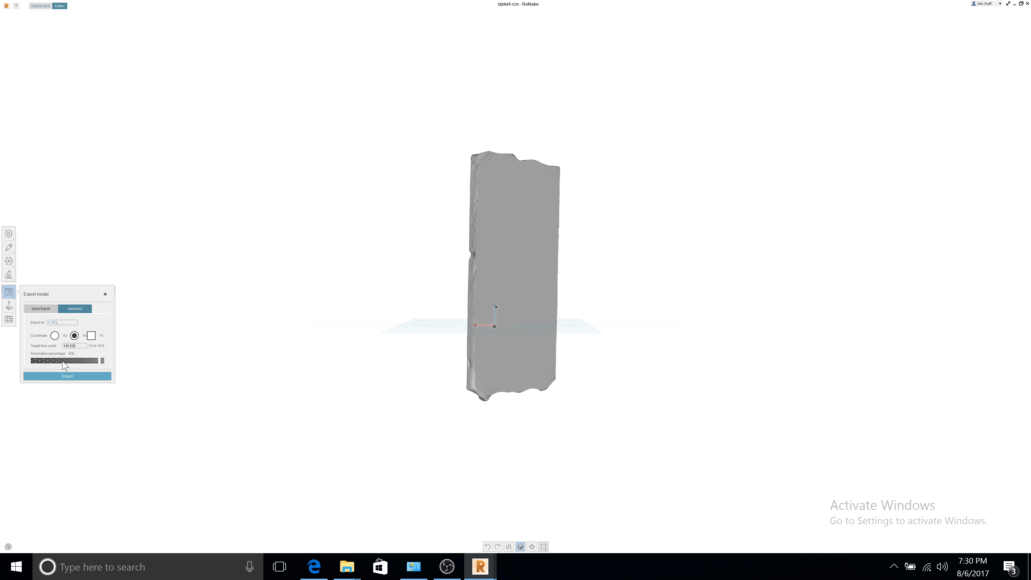
Set the export's decimation percentage to 60%, check the reduced mesh, and export the tablet
{"action": "left_click", "coordinate": [51, 360]}
{"action": "left_click", "coordinate": [51, 360]}
{"action": "right_click_drag", "start_coordinate": [472, 259], "coordinate": [676, 273]}
{"action": "scroll", "coordinate": [545, 273], "scroll_direction": "down", "scroll_amount": 4}
{"action": "scroll", "coordinate": [507, 284], "scroll_direction": "up", "scroll_amount": 7}
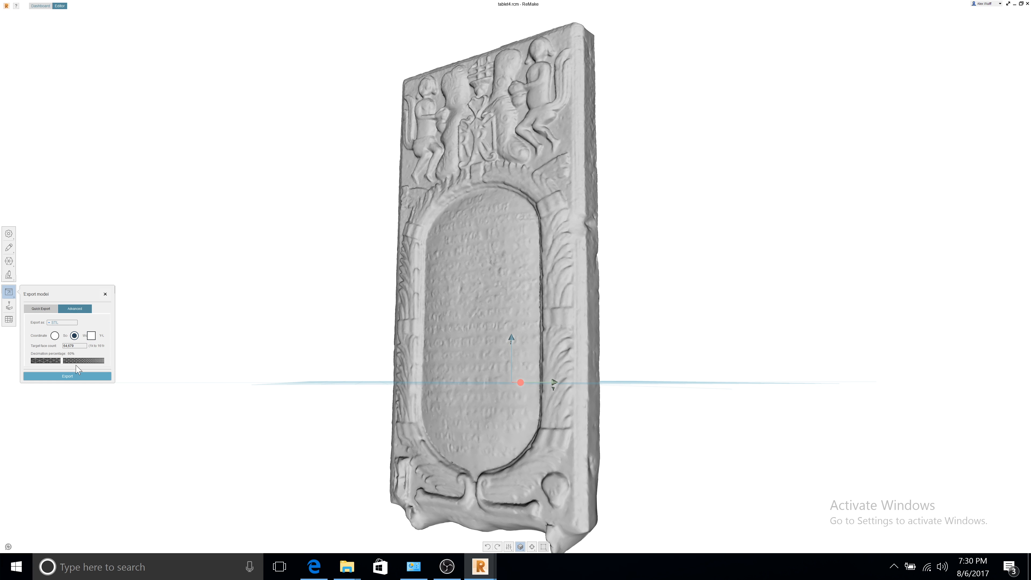
{"action": "left_click", "coordinate": [66, 377]}
{"action": "left_click", "coordinate": [555, 432]}
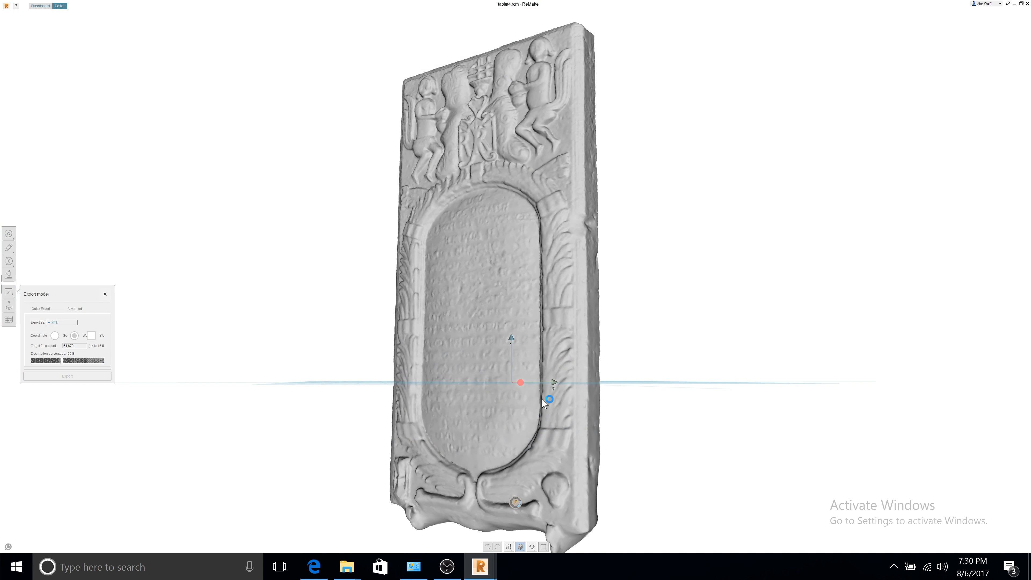